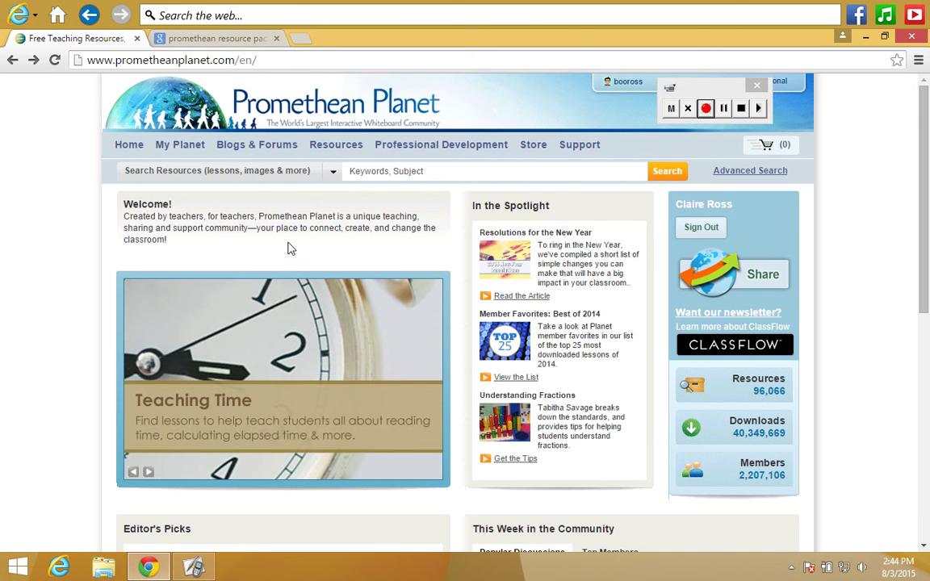
Open the Advanced Search options from the Promethean Planet home page.
drag(692, 91, 854, 527)
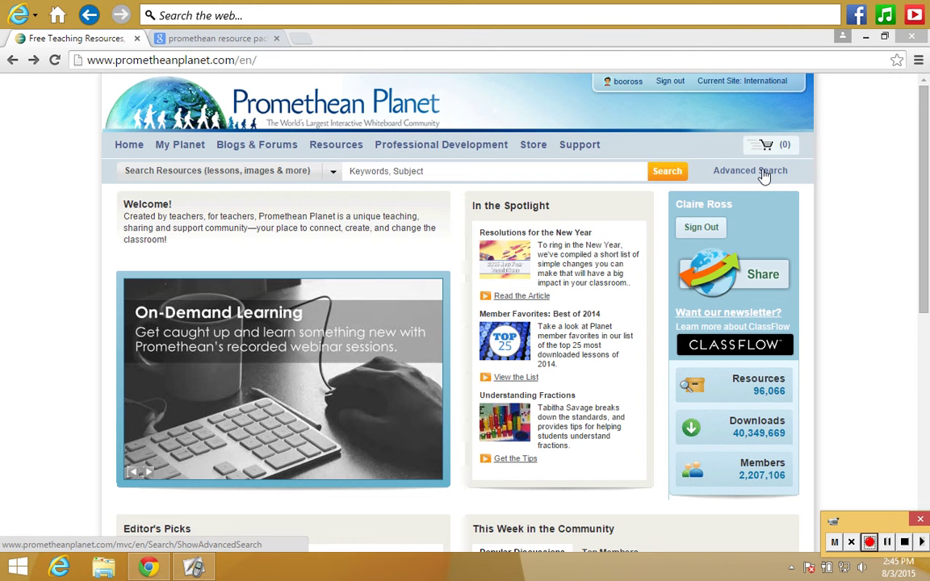
click(764, 172)
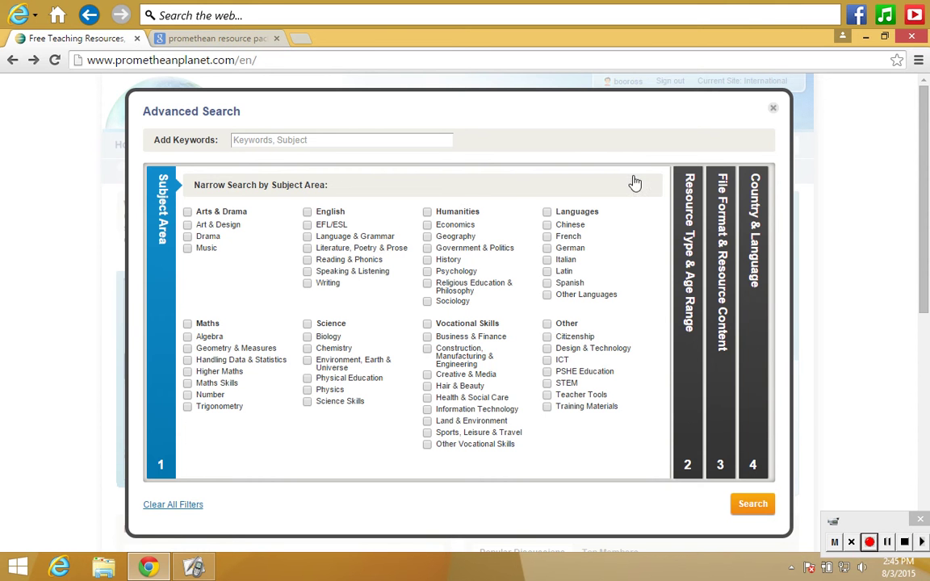
Filter the advanced search to Promethean Resource Pack format and country Australia.
click(688, 183)
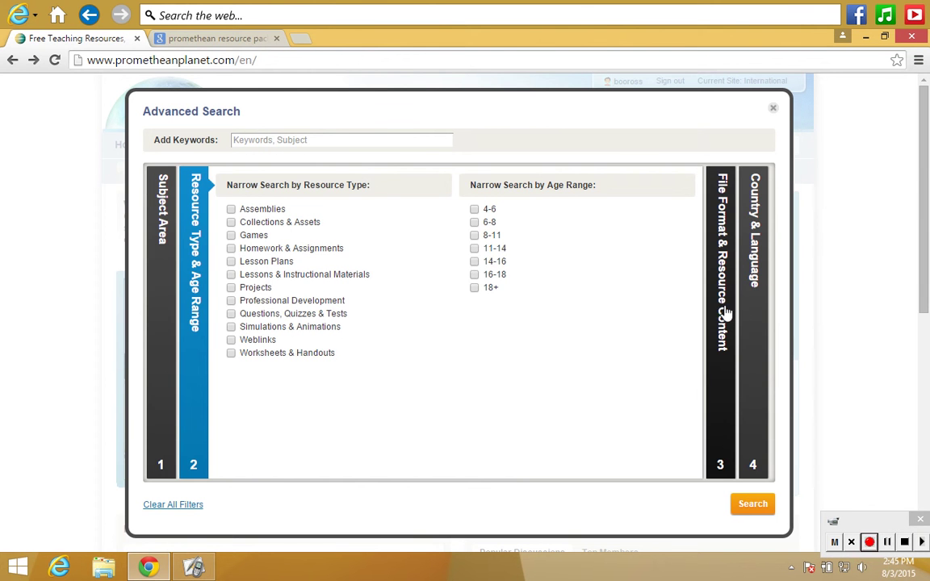
click(726, 313)
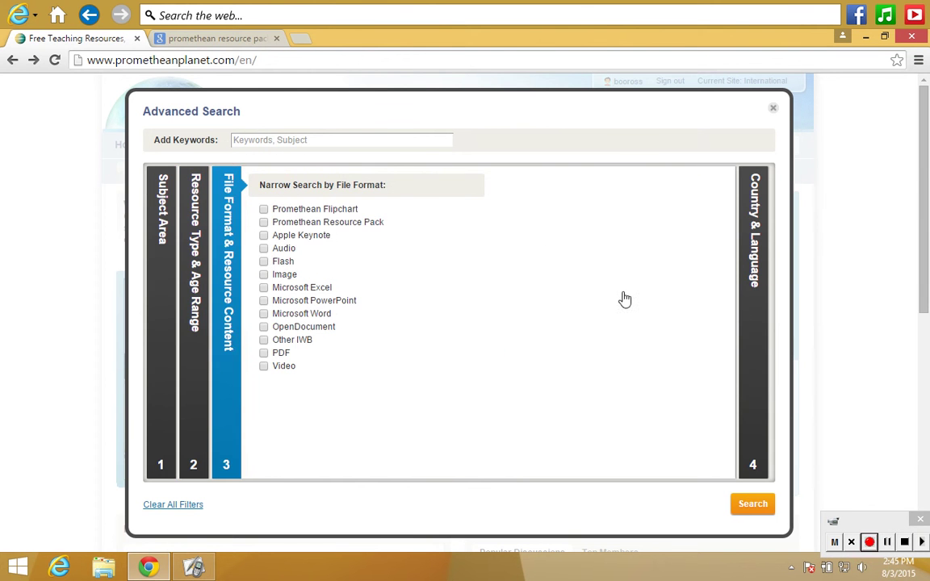
click(264, 223)
click(751, 328)
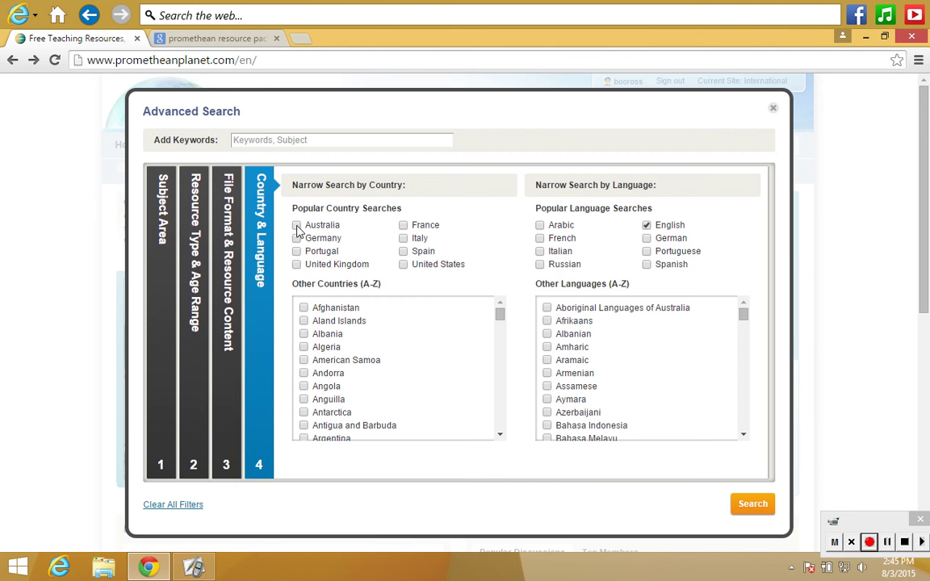
click(296, 225)
Enter the keyword 'Australia' and run the filtered search.
click(367, 140)
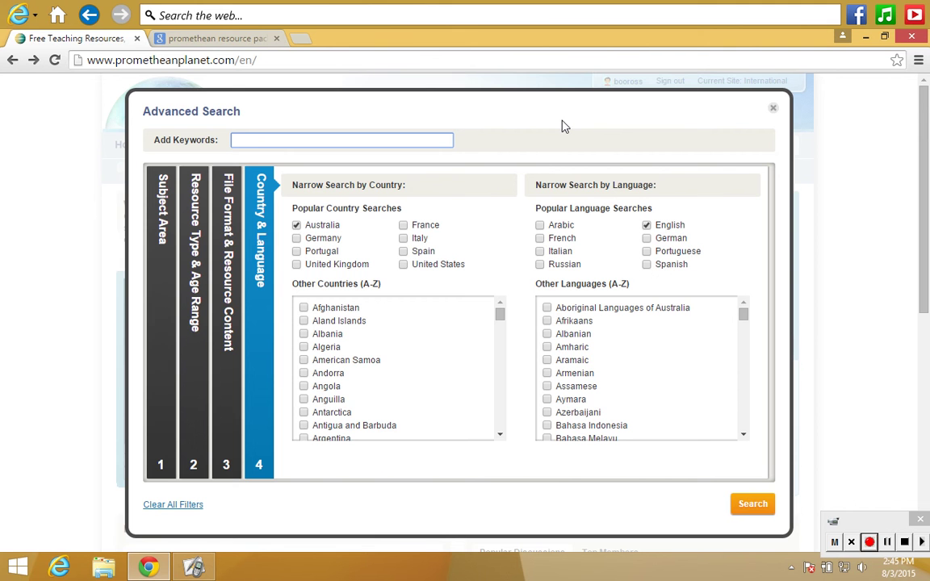
text(Australia)
click(750, 503)
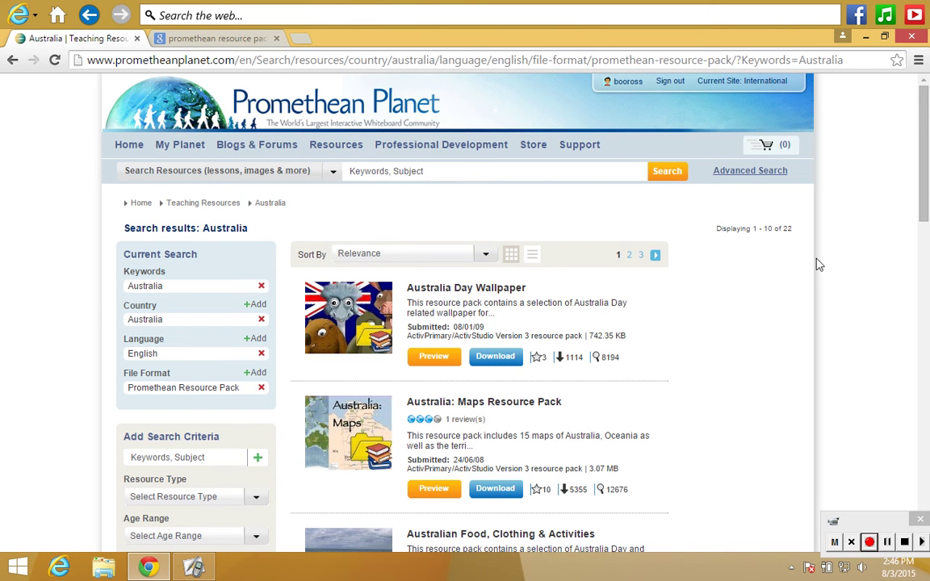
Show 25 results per page and scroll down to the Australian Money pack.
drag(926, 205, 927, 533)
click(367, 427)
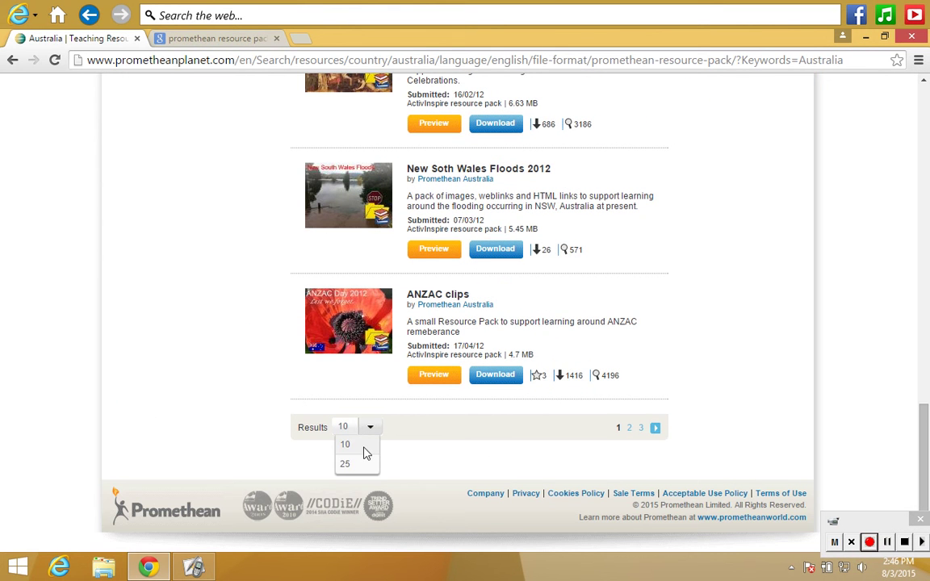
click(346, 465)
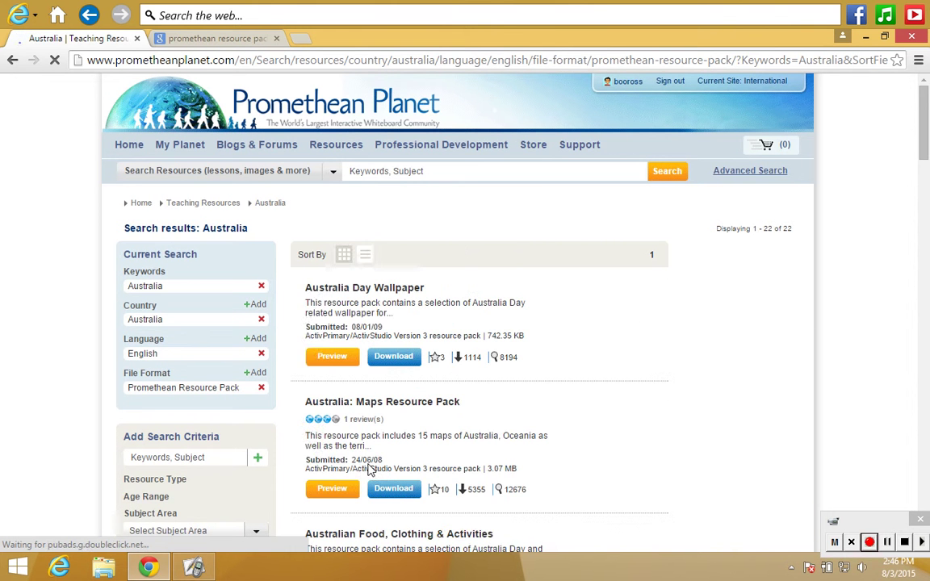
drag(924, 145, 901, 484)
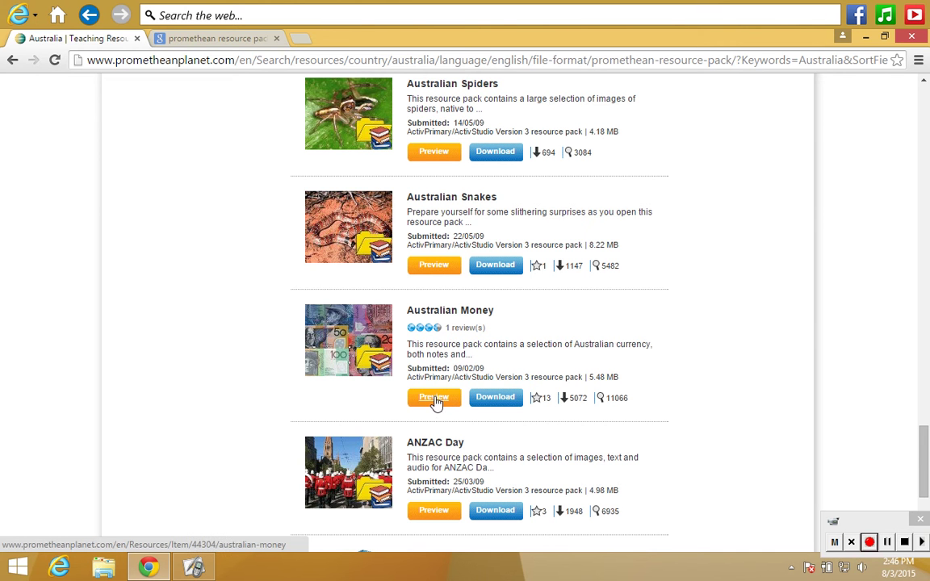
Download the 5.48 MB Australian Money resource pack.
click(494, 399)
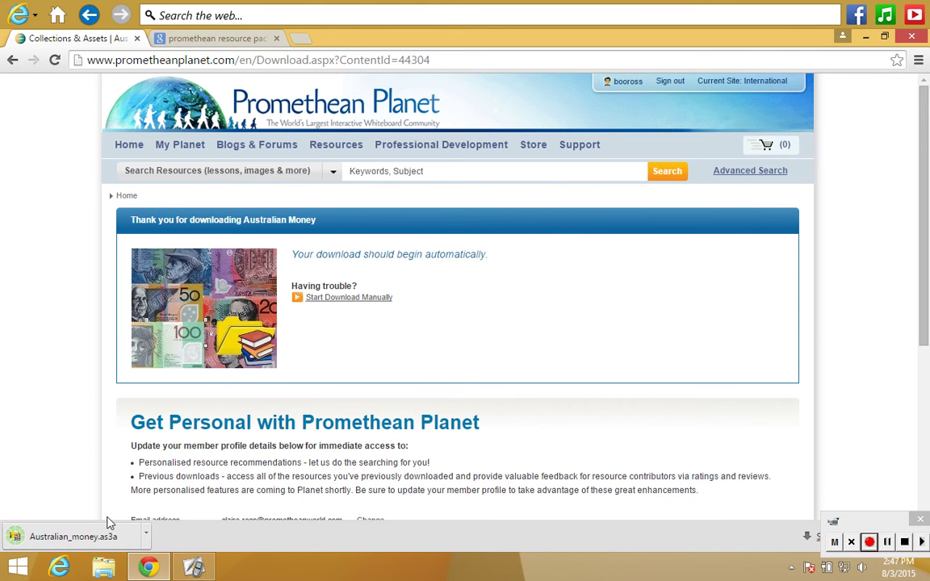
Open the Australian_money pack from File Explorer's Downloads folder.
click(105, 567)
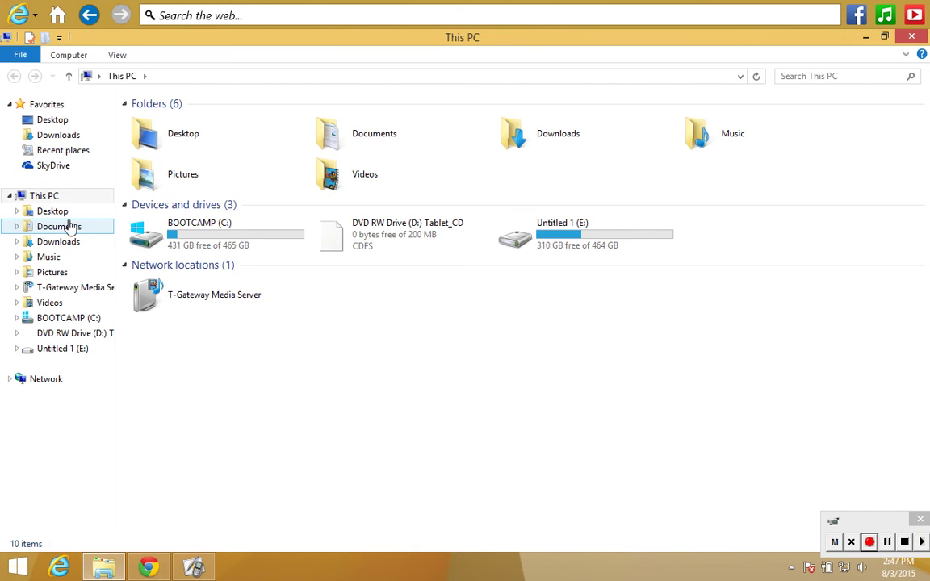
click(65, 244)
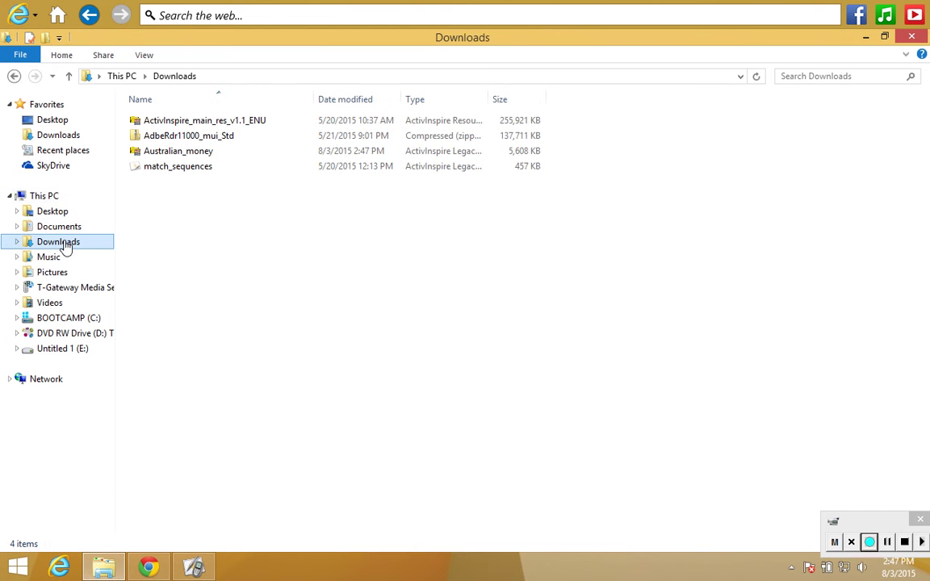
double_click(137, 153)
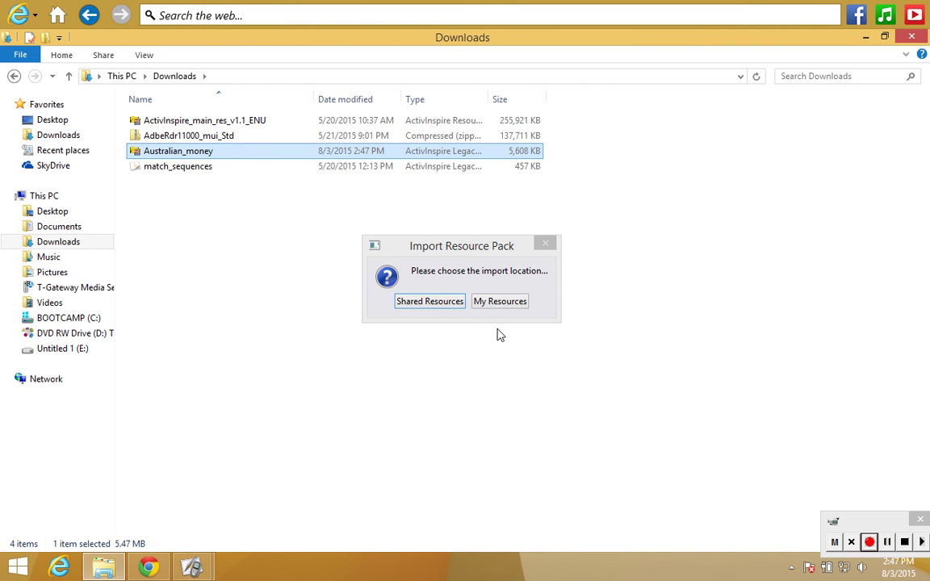
Import into Shared Resources, stop indexing, and hide Explorer and Chrome to reveal ActivInspire.
click(409, 304)
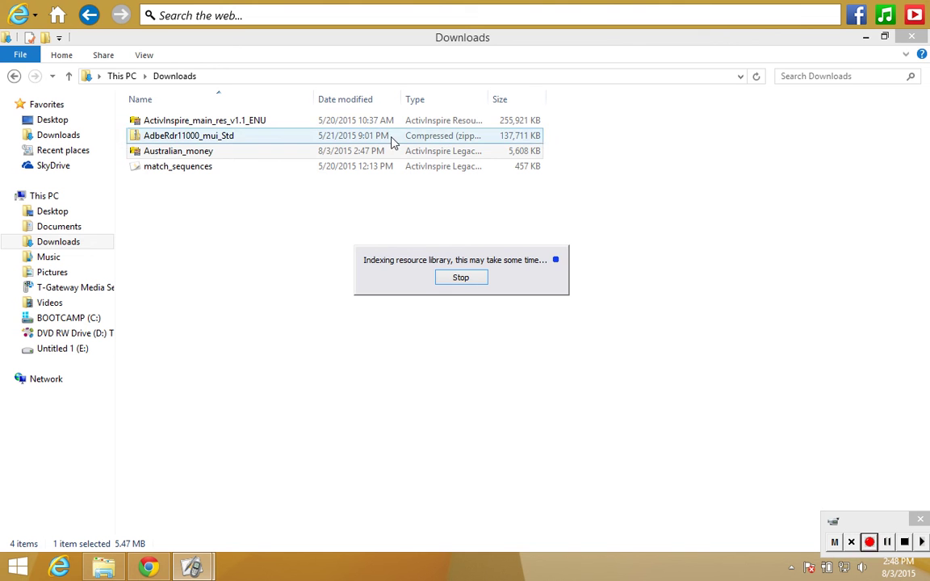
click(461, 278)
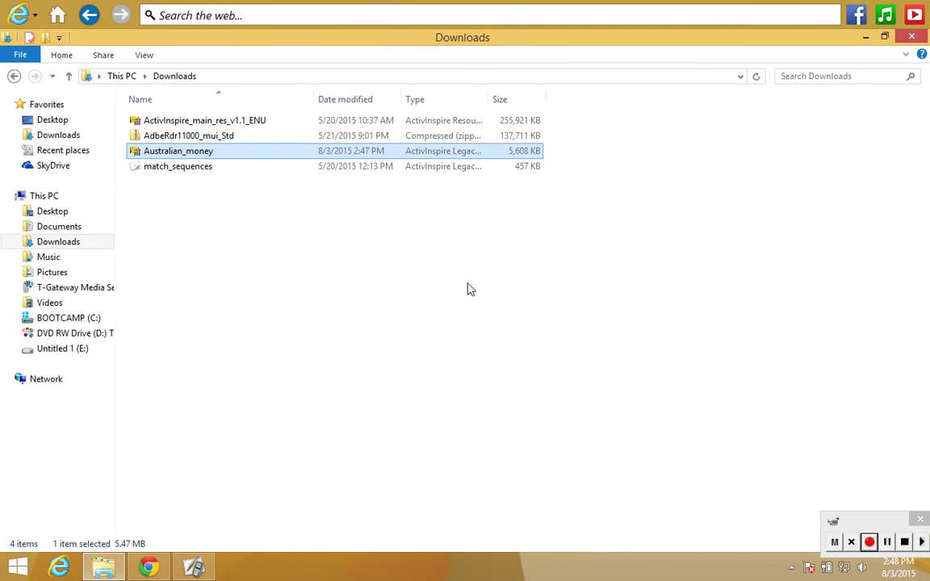
click(865, 37)
click(908, 434)
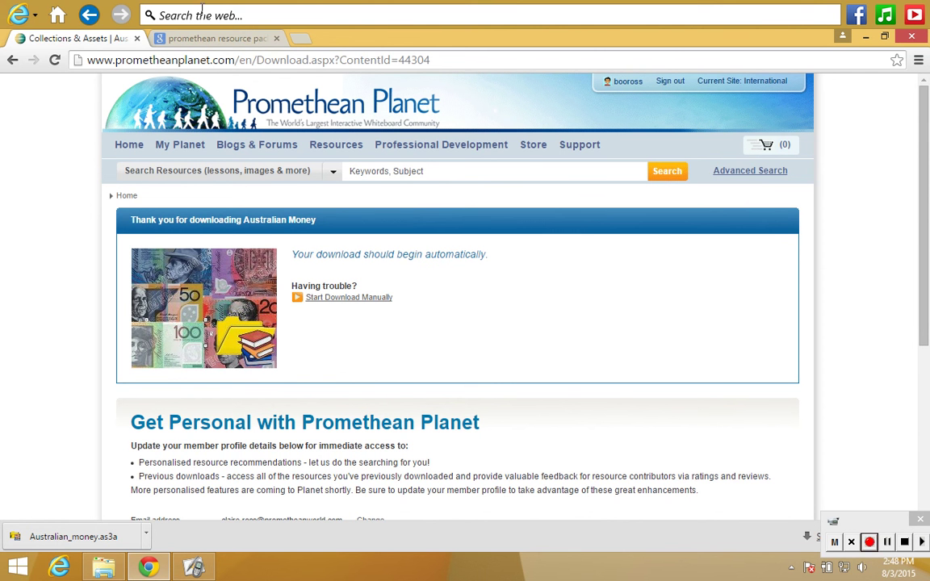
click(864, 37)
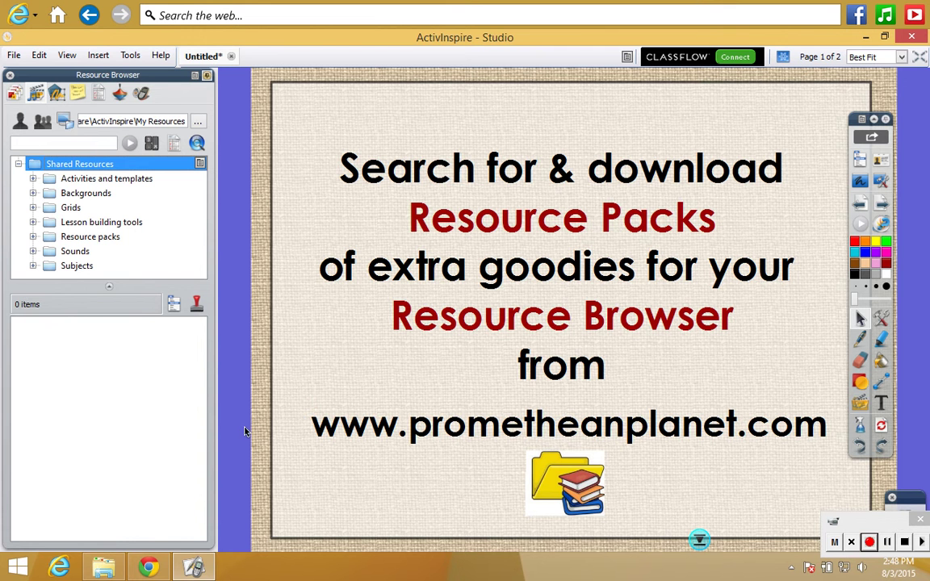
click(44, 144)
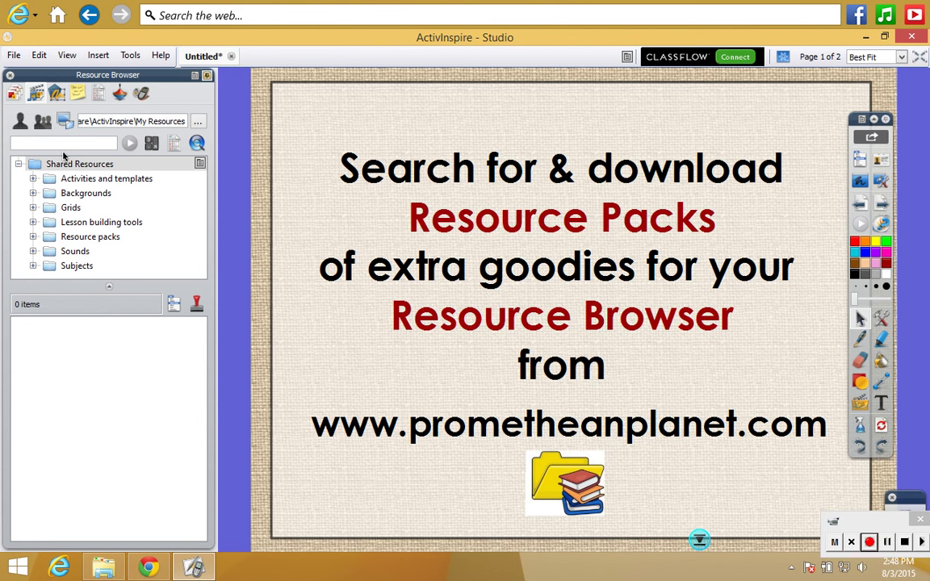
text(dog)
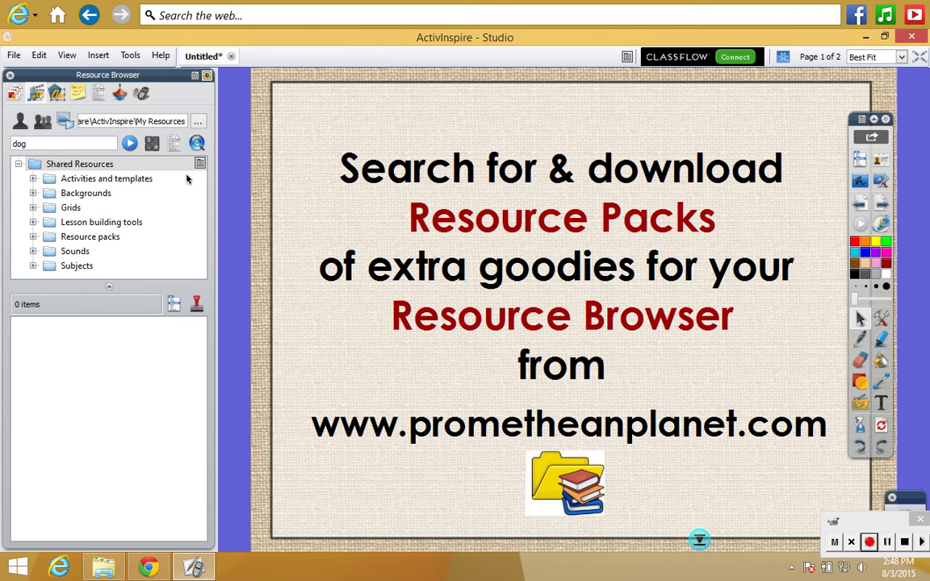
click(128, 145)
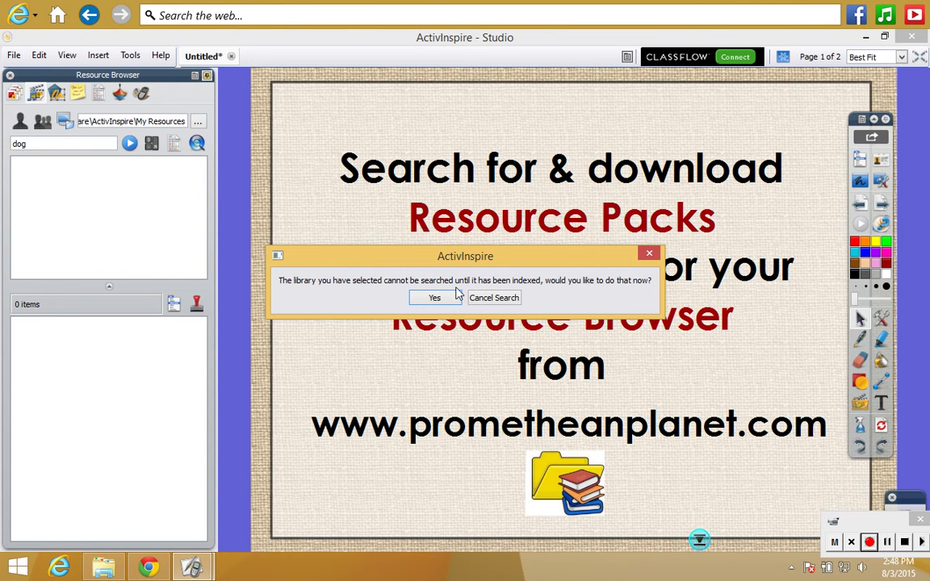
click(649, 253)
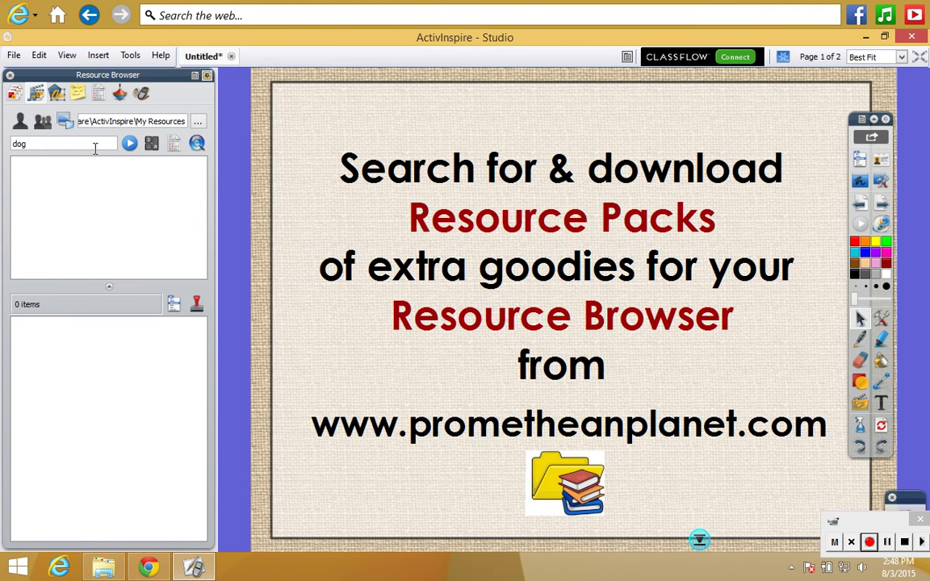
click(42, 120)
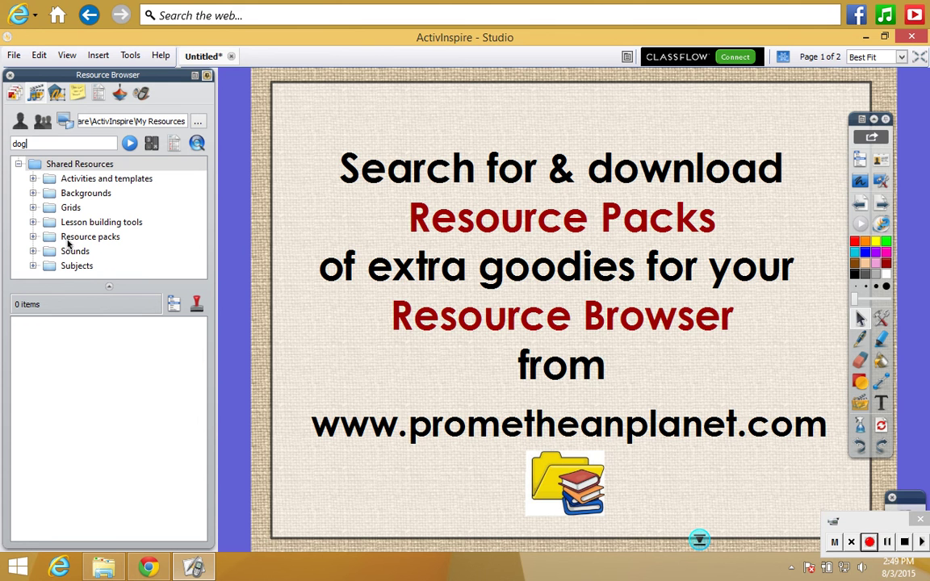
Expand Resource packs > Australian money and show the Australian coins images.
click(32, 237)
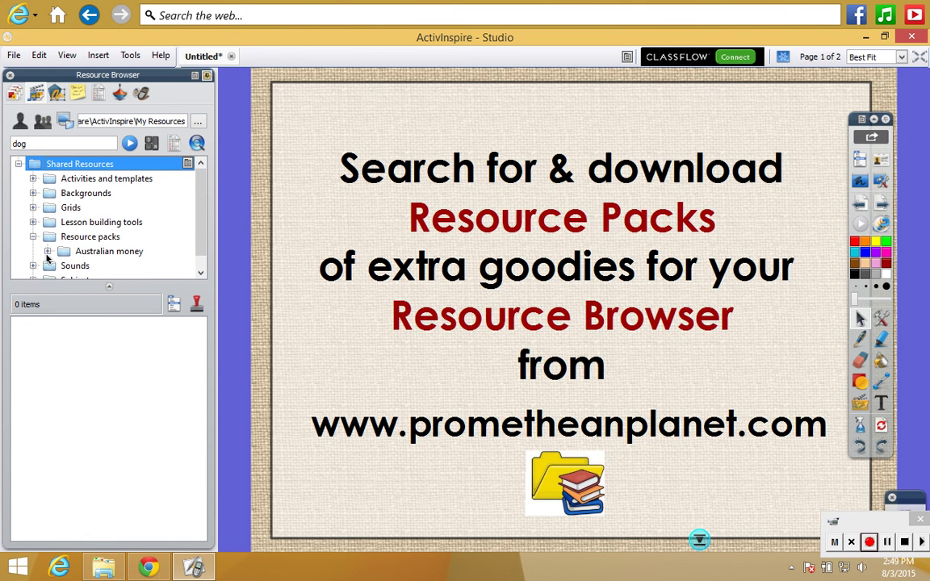
click(48, 251)
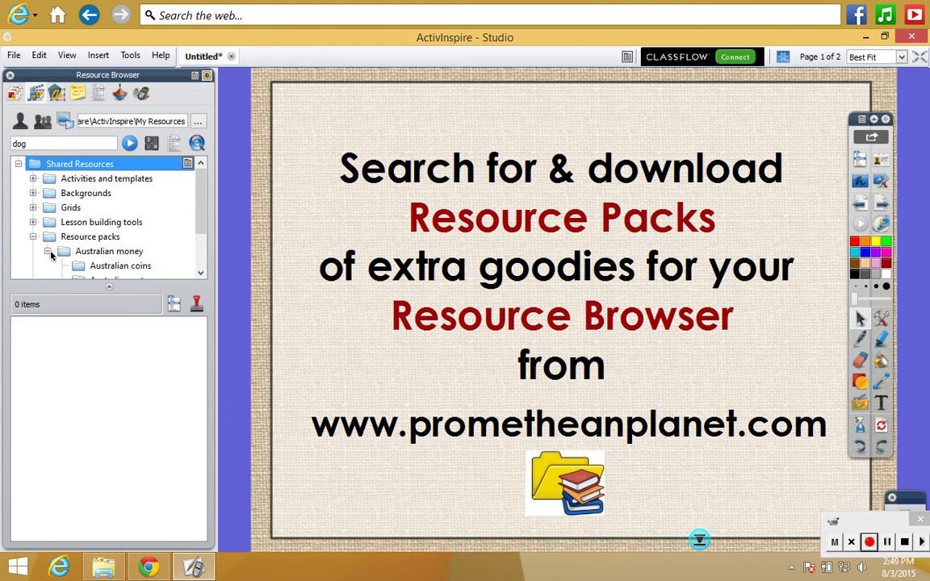
click(110, 268)
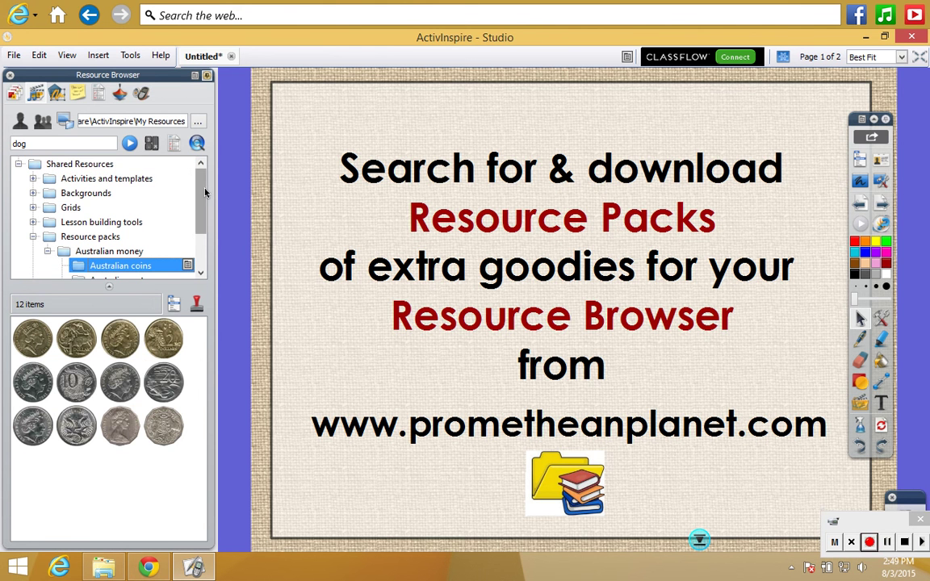
scroll(196, 209, down, 1)
click(136, 252)
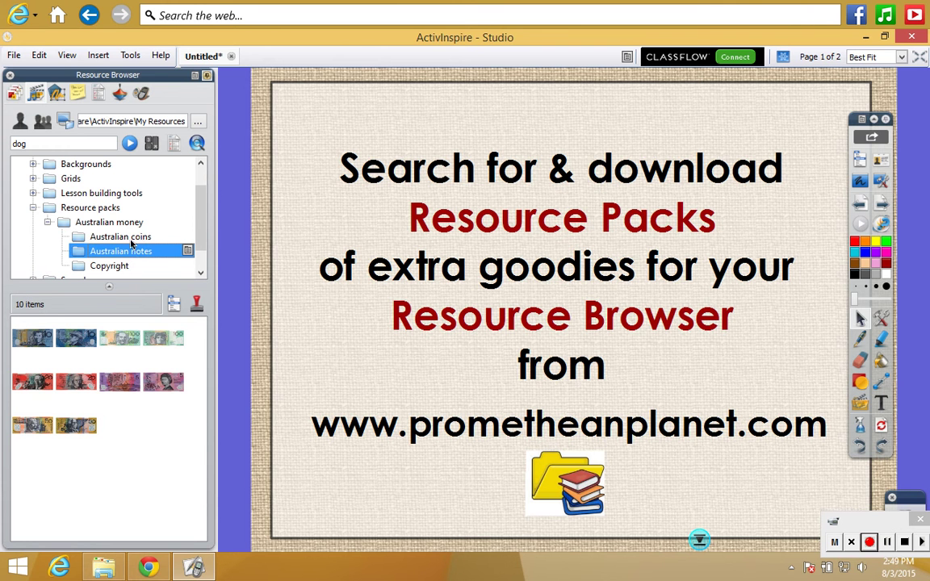
click(121, 236)
Place the $1, $2 and 20c coin images and stack them at the page's bottom-left.
drag(79, 343, 345, 362)
drag(164, 337, 433, 384)
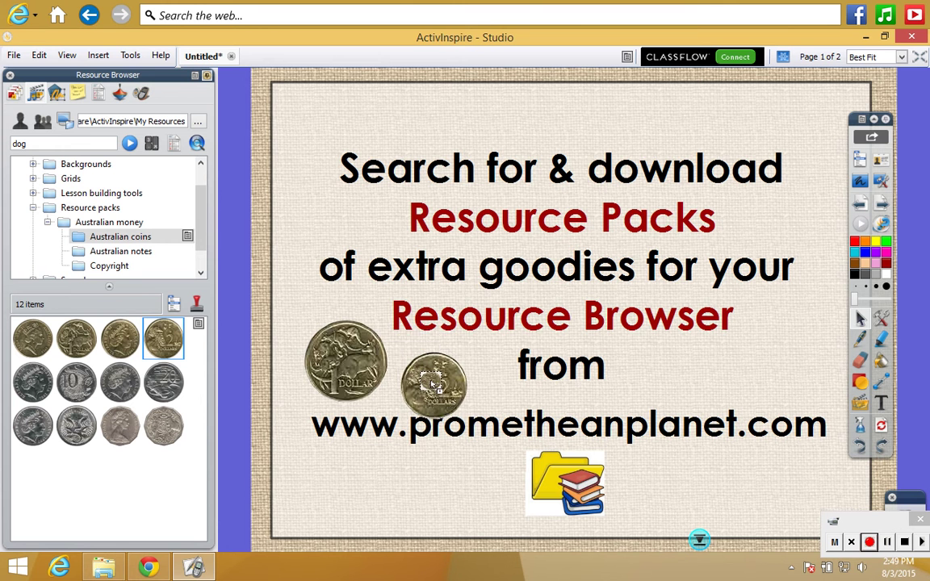
drag(164, 381, 359, 423)
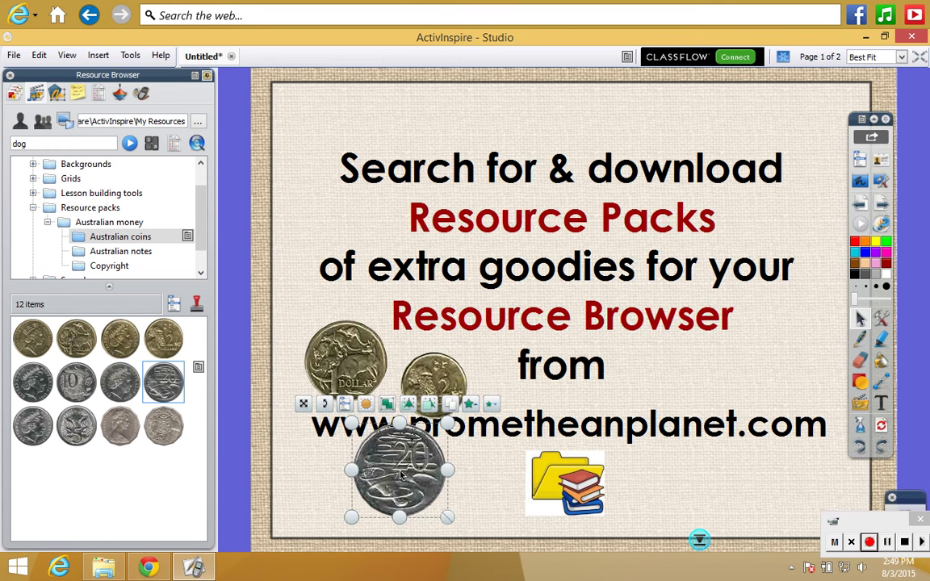
click(485, 512)
drag(411, 379, 271, 502)
drag(416, 489, 318, 528)
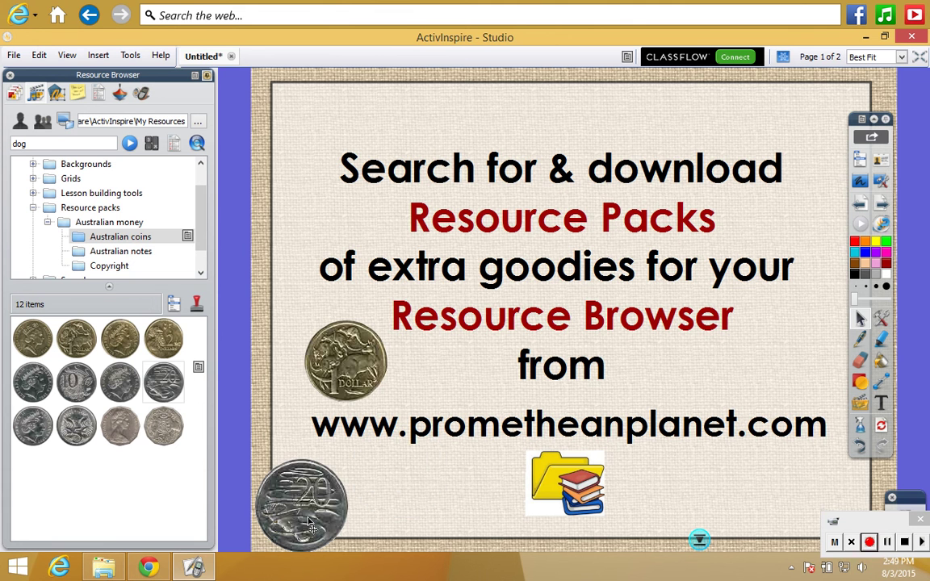
drag(313, 361, 297, 523)
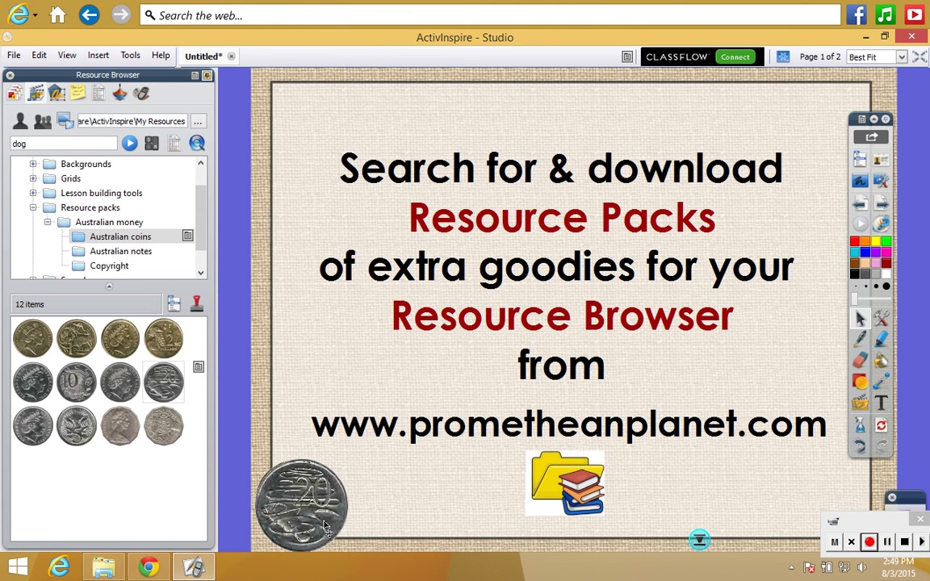
Collapse the Australian money and Resource packs folders in the Resource Browser.
click(50, 225)
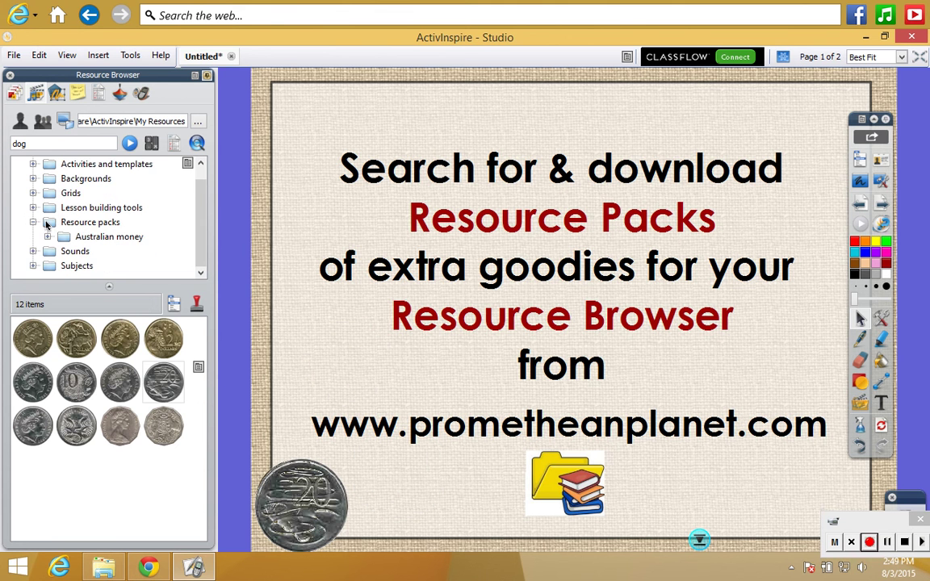
click(51, 222)
scroll(40, 210, up, 1)
click(32, 237)
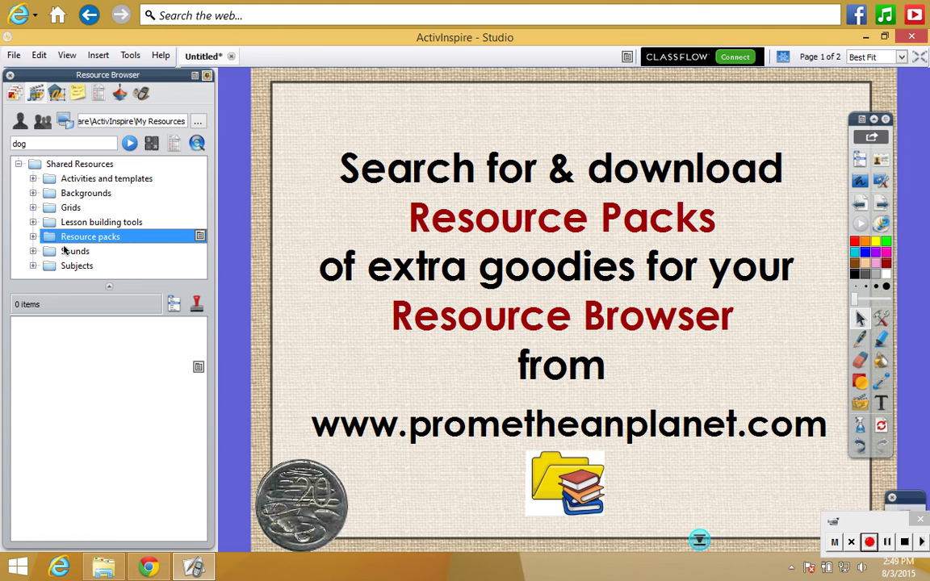
click(32, 237)
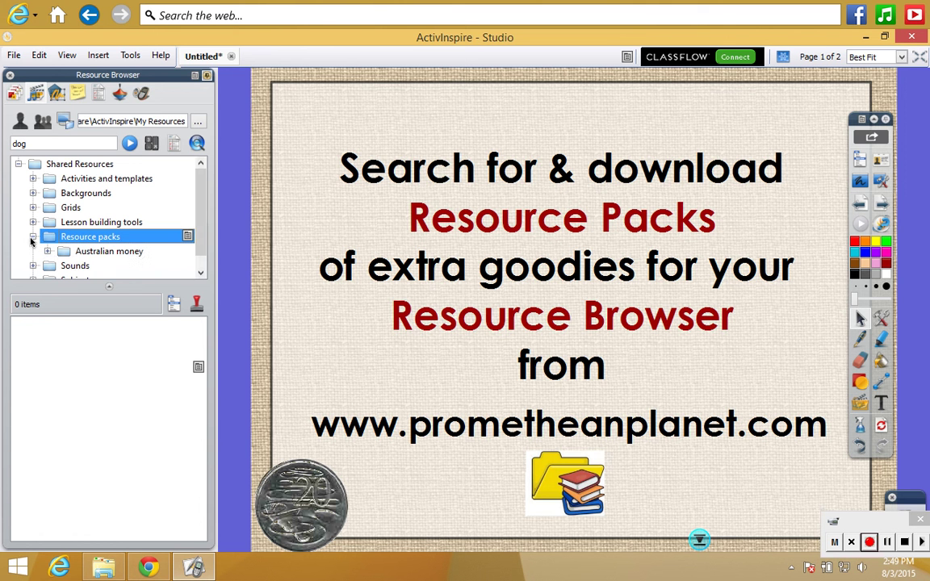
click(32, 237)
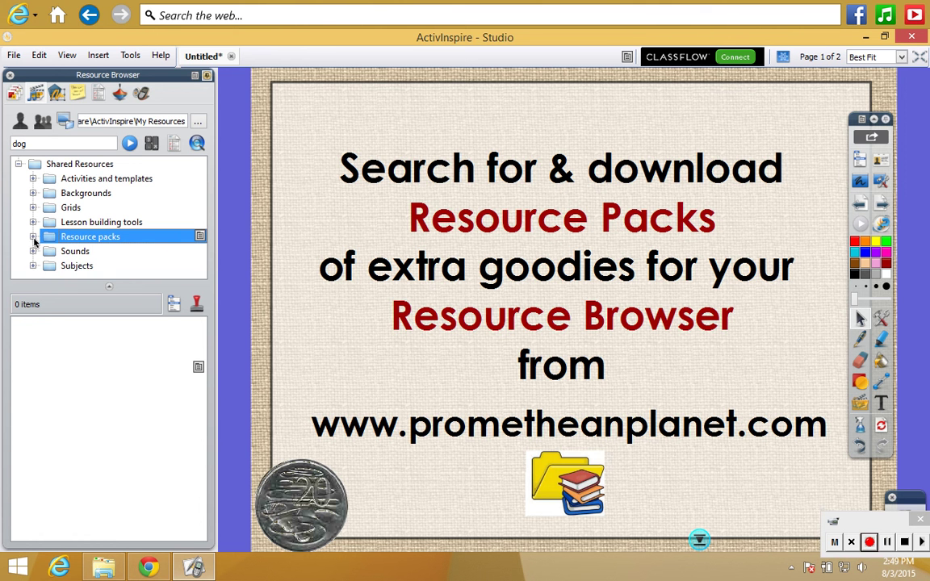